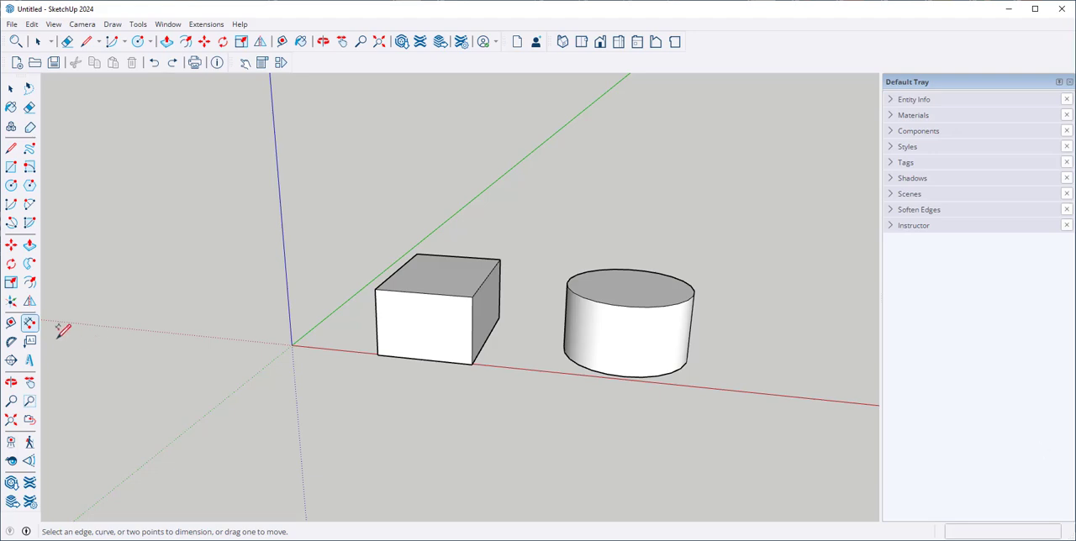
# Dimension the box's top-back edge and its front edge, placing both above the box
pyautogui.click(29, 322)
pyautogui.click(374, 289)
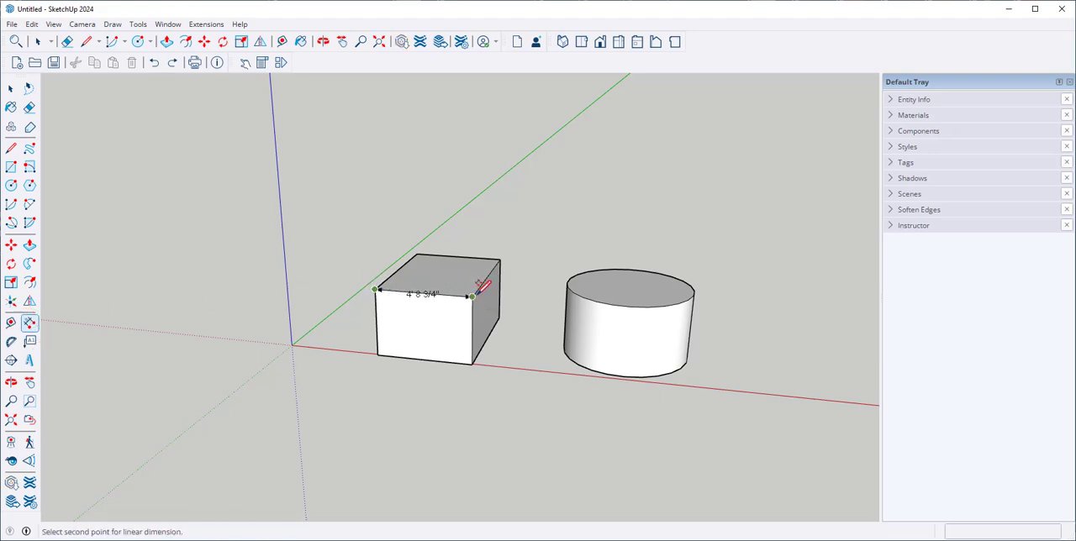
pyautogui.click(473, 294)
pyautogui.click(449, 192)
pyautogui.moveTo(281, 288)
pyautogui.mouseDown(button='middle')
pyautogui.moveTo(468, 375)
pyautogui.moveTo(372, 348)
pyautogui.moveTo(613, 353)
pyautogui.moveTo(769, 339)
pyautogui.moveTo(481, 288)
pyautogui.mouseUp(button='middle')
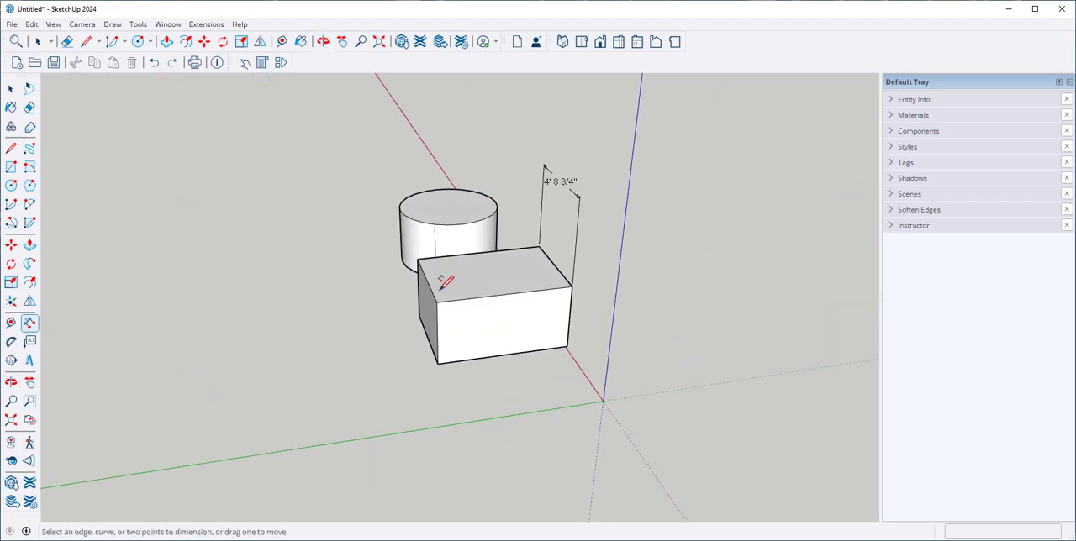
pyautogui.click(436, 302)
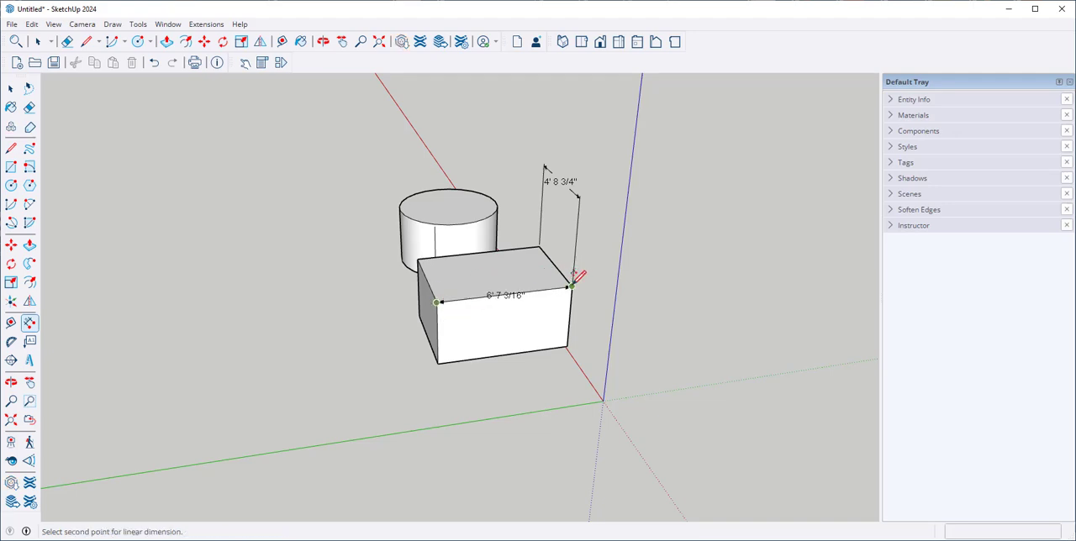
pyautogui.click(571, 287)
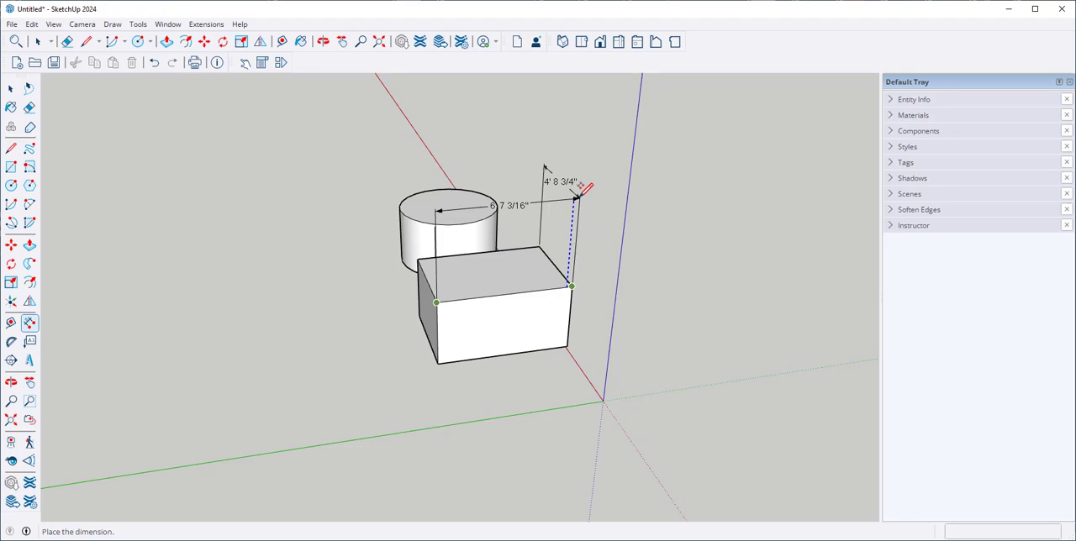
pyautogui.click(579, 195)
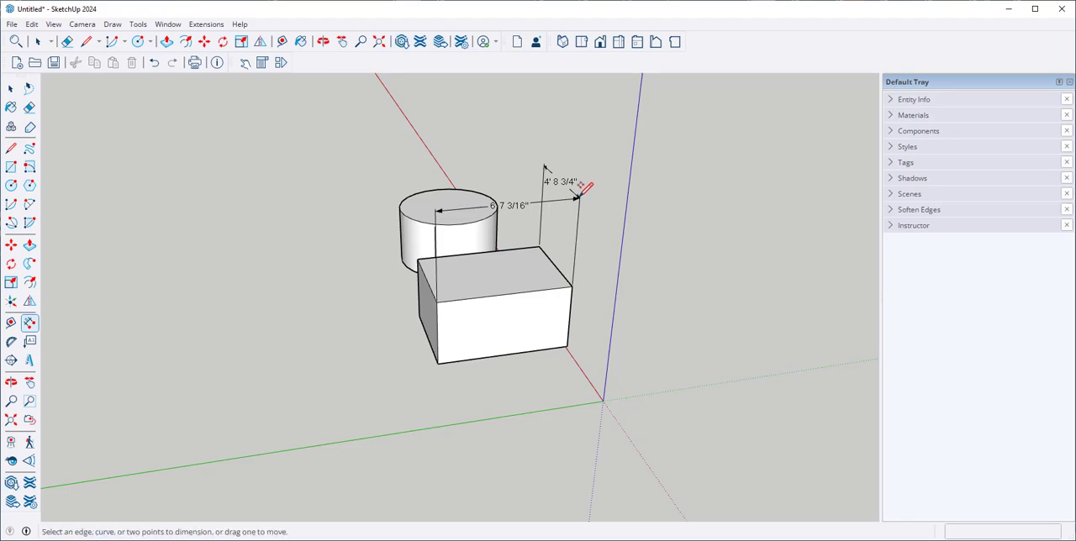
# Dimension the box's top-face edge and its bottom 4' 8 3/4" edge from new angles
pyautogui.moveTo(583, 284)
pyautogui.mouseDown(button='middle')
pyautogui.moveTo(438, 316)
pyautogui.moveTo(456, 281)
pyautogui.moveTo(318, 291)
pyautogui.moveTo(432, 256)
pyautogui.moveTo(129, 322)
pyautogui.moveTo(399, 244)
pyautogui.moveTo(295, 216)
pyautogui.moveTo(445, 312)
pyautogui.mouseUp(button='middle')
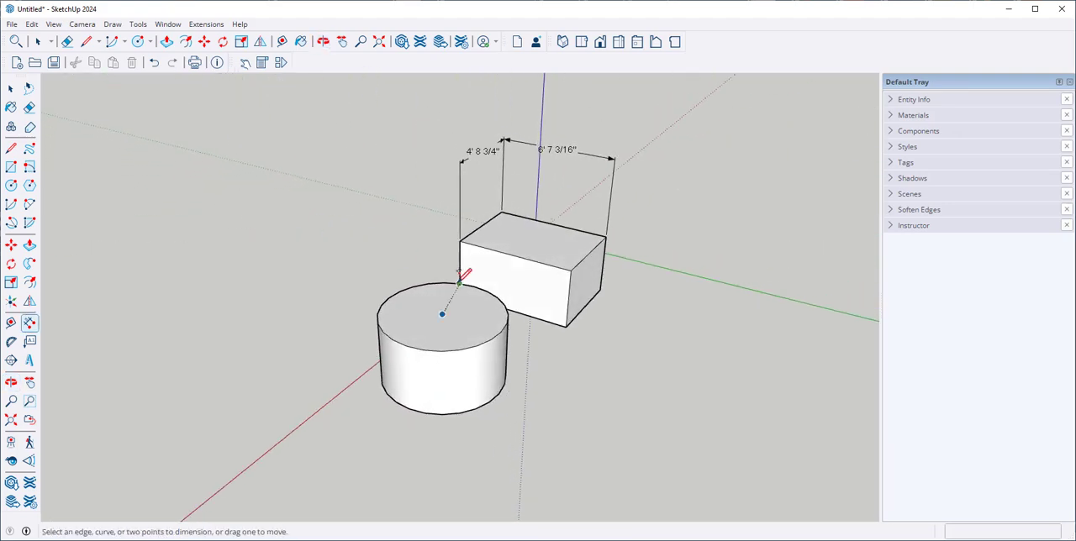
pyautogui.click(499, 218)
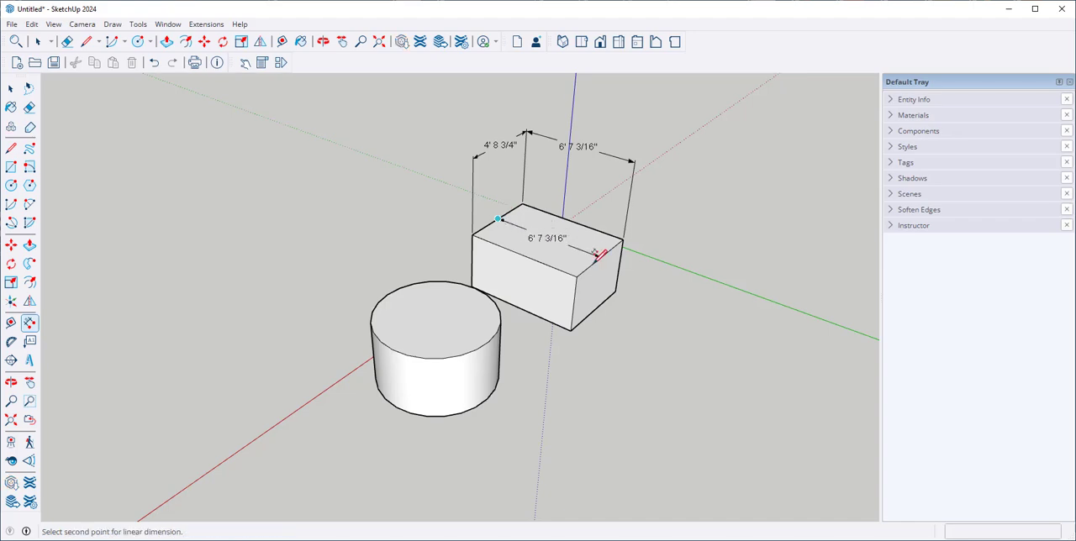
pyautogui.click(599, 256)
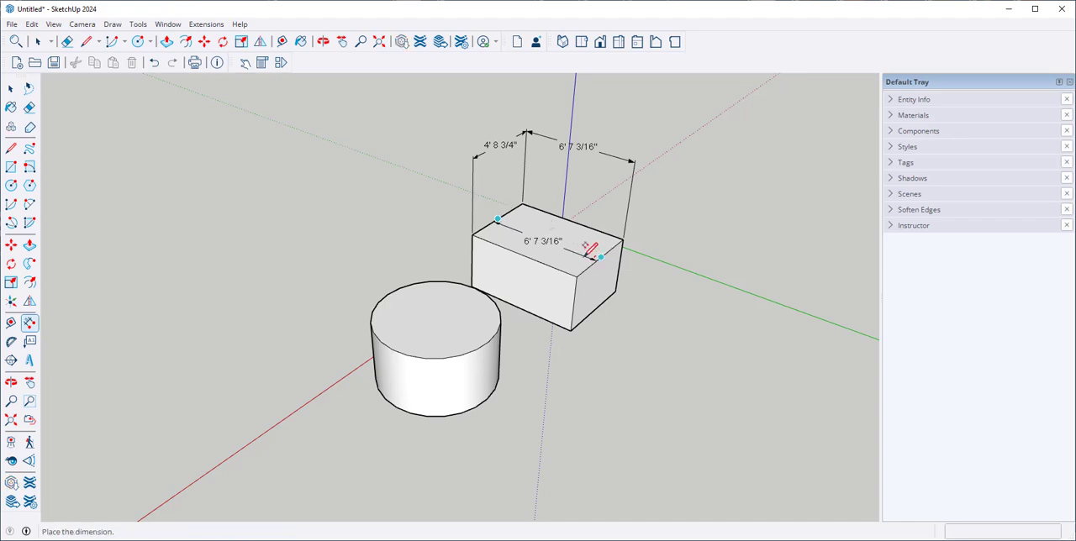
pyautogui.click(584, 244)
pyautogui.moveTo(580, 242); pyautogui.dragTo(535, 341, button='middle')
pyautogui.click(577, 348)
pyautogui.click(641, 319)
pyautogui.click(697, 333)
pyautogui.moveTo(371, 411)
pyautogui.mouseDown(button='middle')
pyautogui.moveTo(377, 424)
pyautogui.moveTo(697, 380)
pyautogui.moveTo(420, 458)
pyautogui.moveTo(343, 508)
pyautogui.moveTo(79, 400)
pyautogui.mouseUp(button='middle')
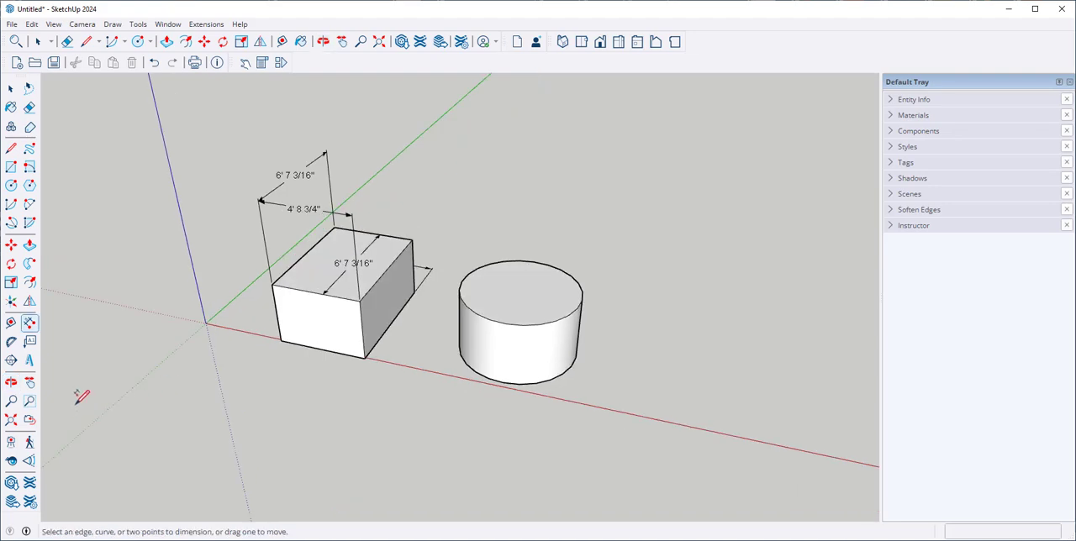
# Place a leader label on the cylinder's top rim and select its default text
pyautogui.click(30, 342)
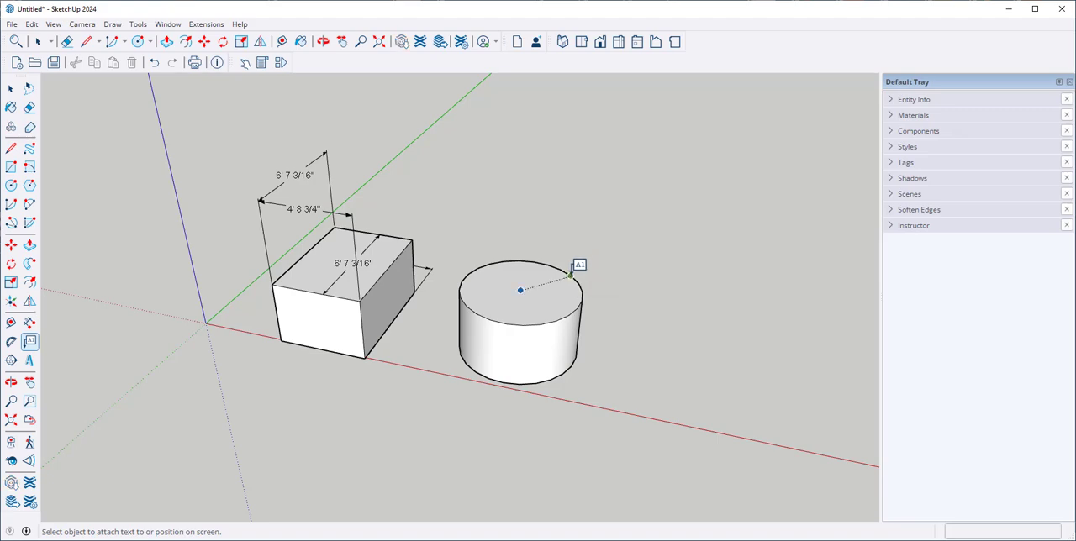
pyautogui.click(570, 275)
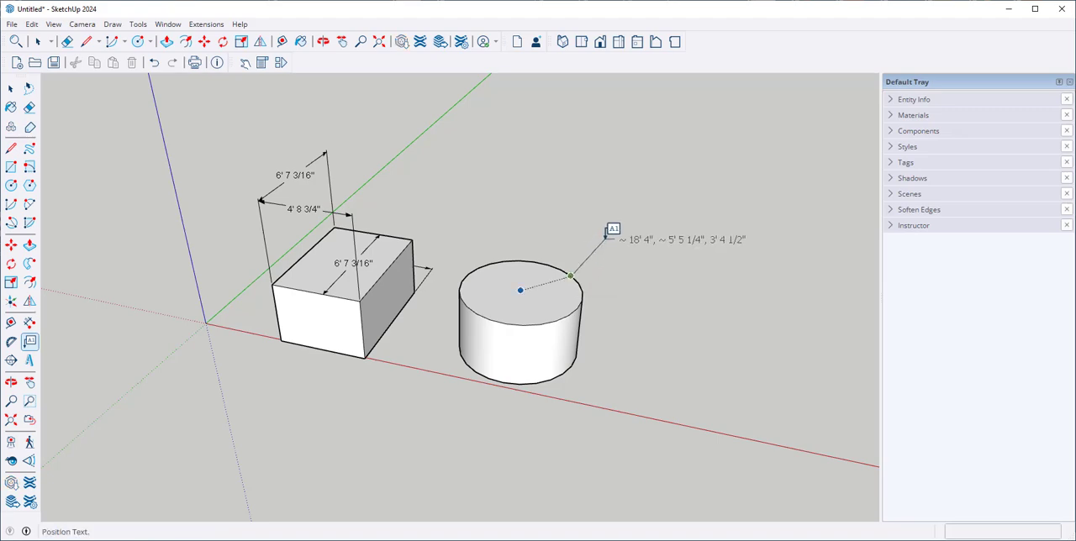
pyautogui.click(607, 235)
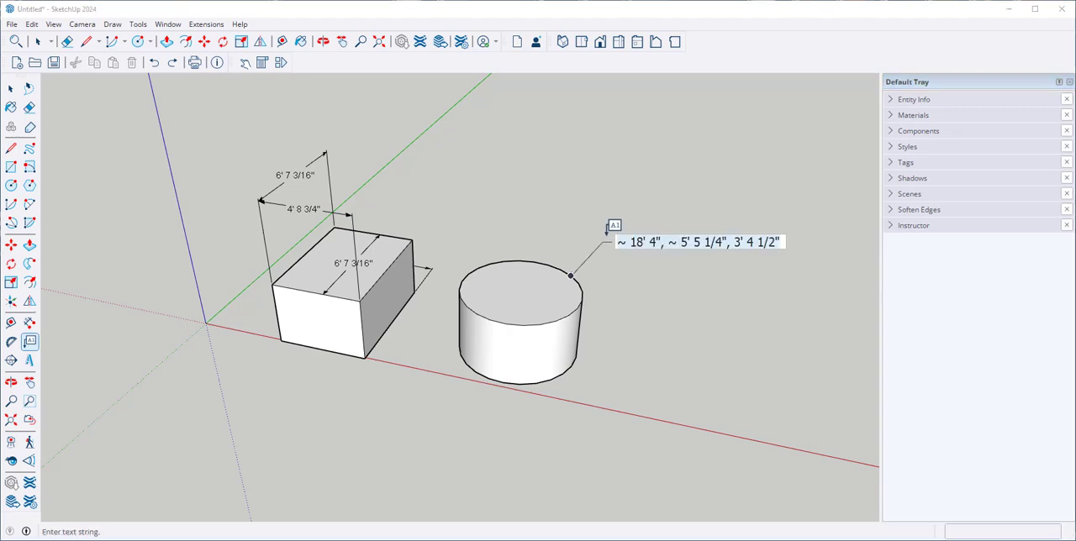
pyautogui.click(730, 242)
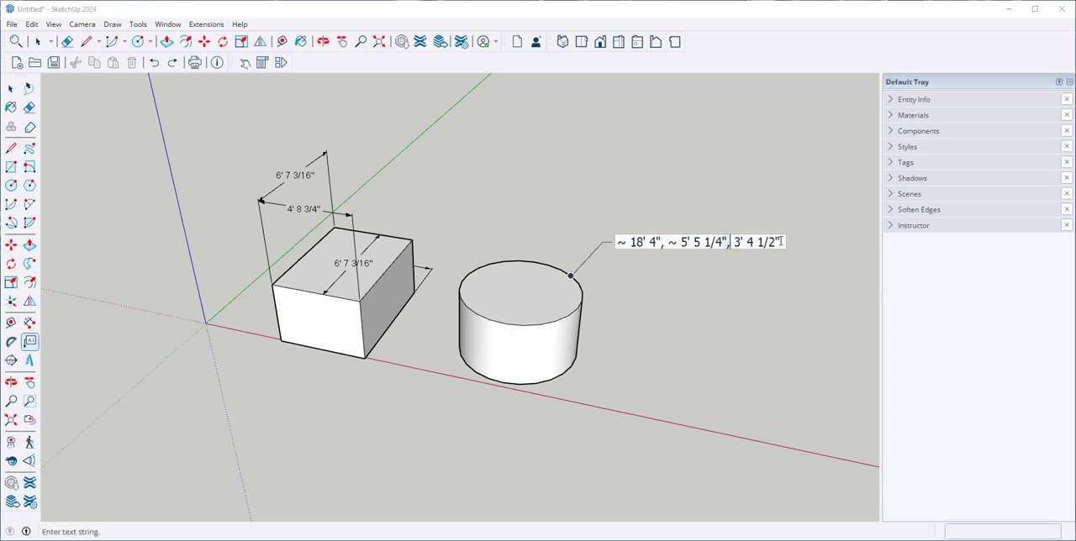
pyautogui.moveTo(781, 241); pyautogui.dragTo(612, 239)
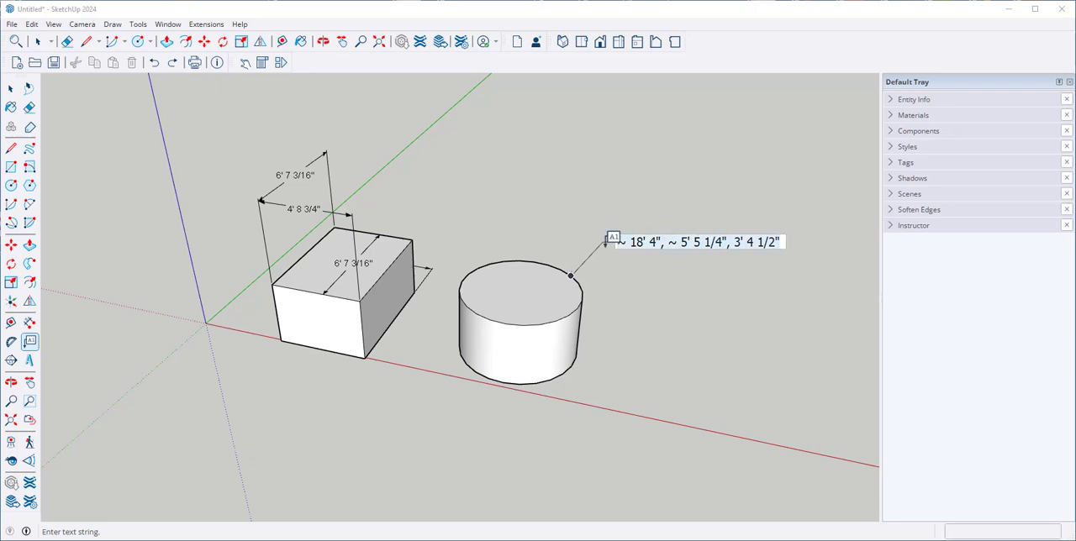
pyautogui.write('Stainless Steel')
# Commit the 'Stainless Steel' label and add a 2.62 ft² leader label on the cylinder face
pyautogui.press('Return')
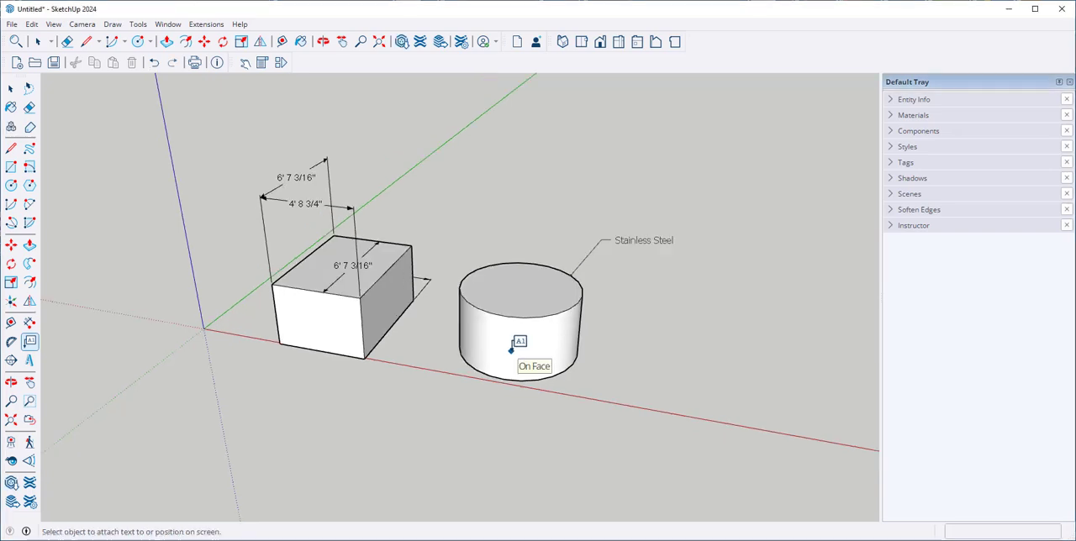
pyautogui.click(510, 350)
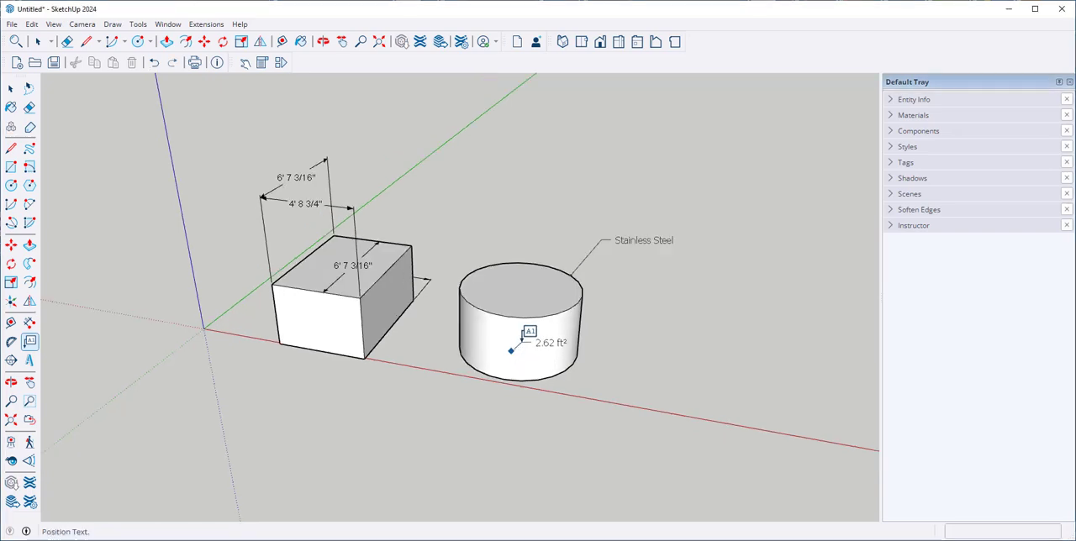
pyautogui.click(524, 337)
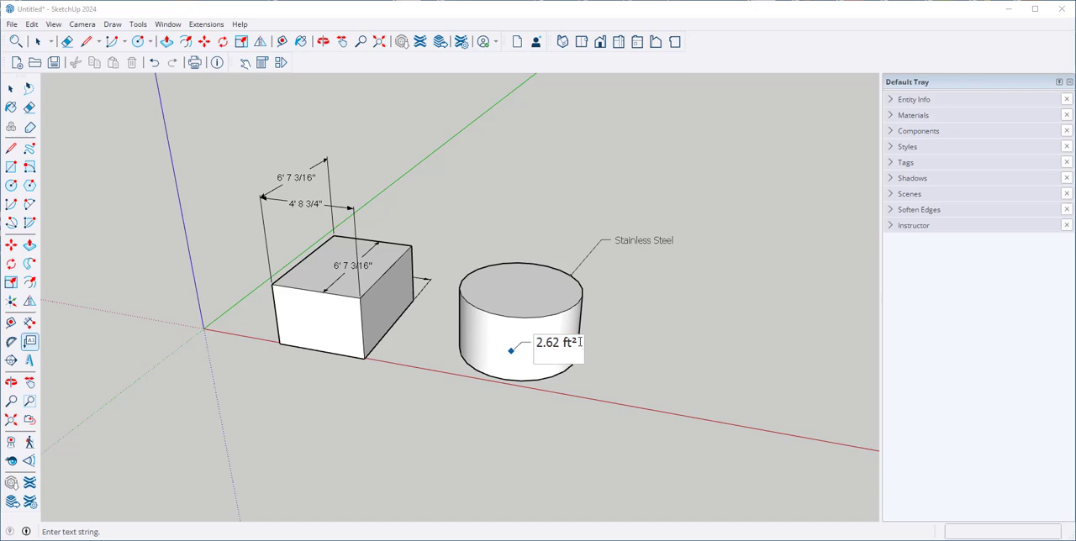
pyautogui.press('Escape')
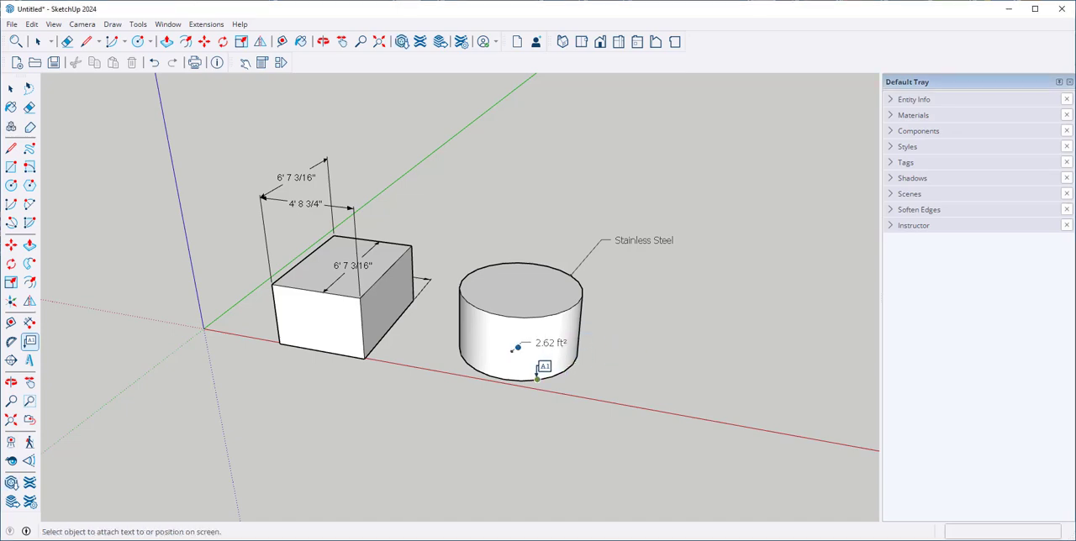
# Add a 3' 4 1/2" leader label to the cylinder, placed down to the left
pyautogui.click(476, 337)
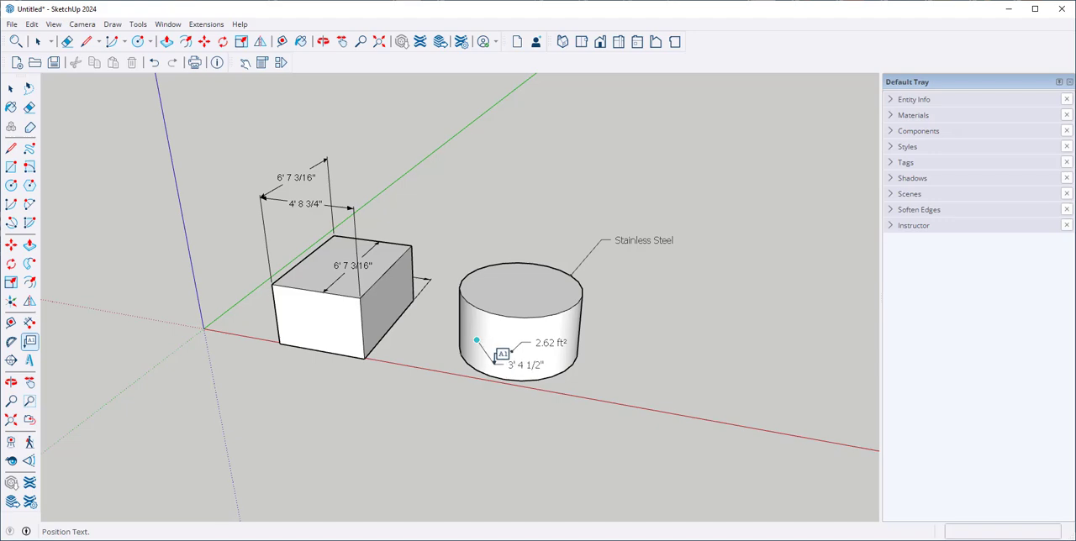
pyautogui.click(441, 378)
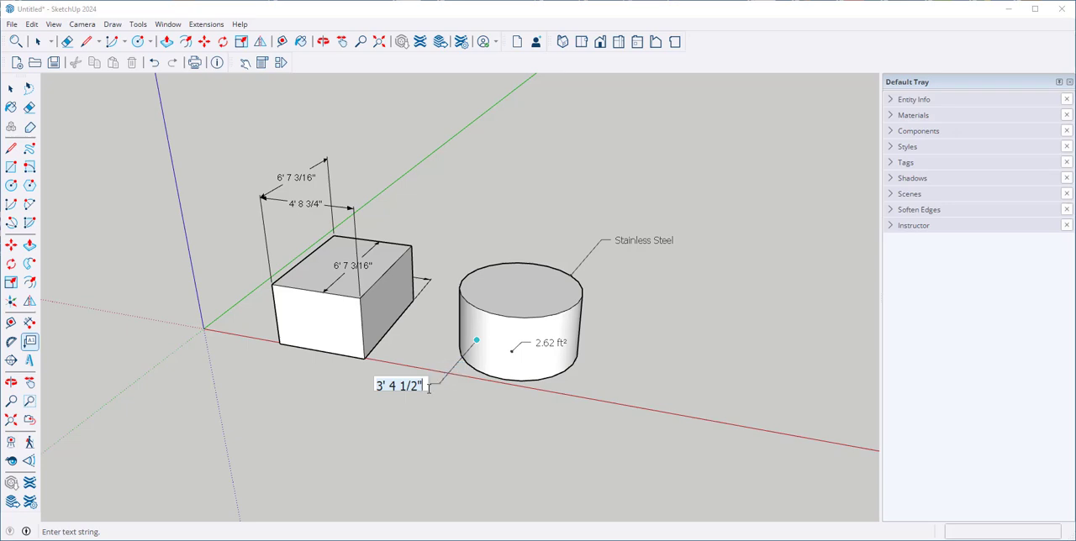
pyautogui.click(440, 372)
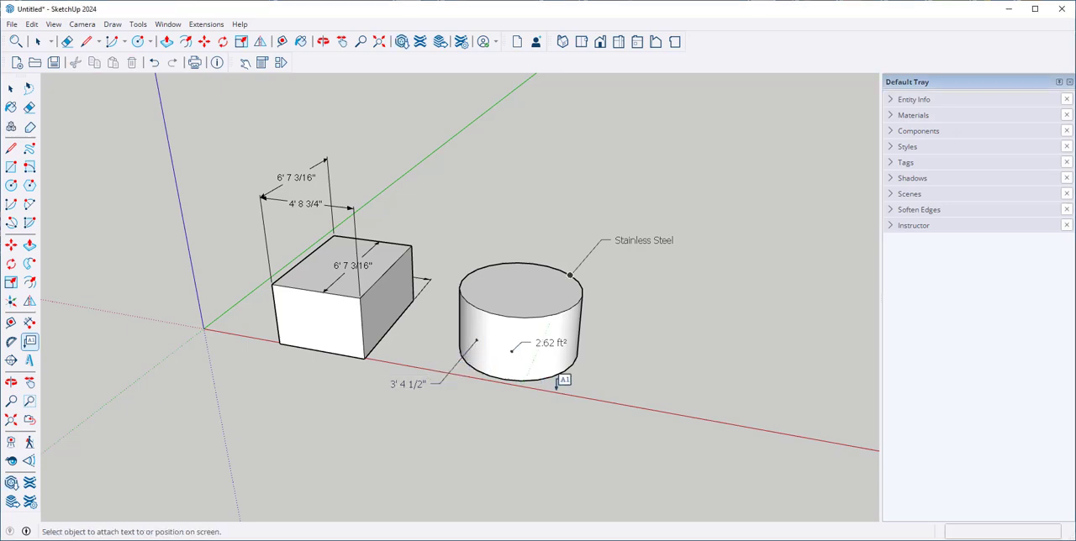
# Place free-floating text reading 'Parts' in empty space above the cylinder
pyautogui.click(477, 202)
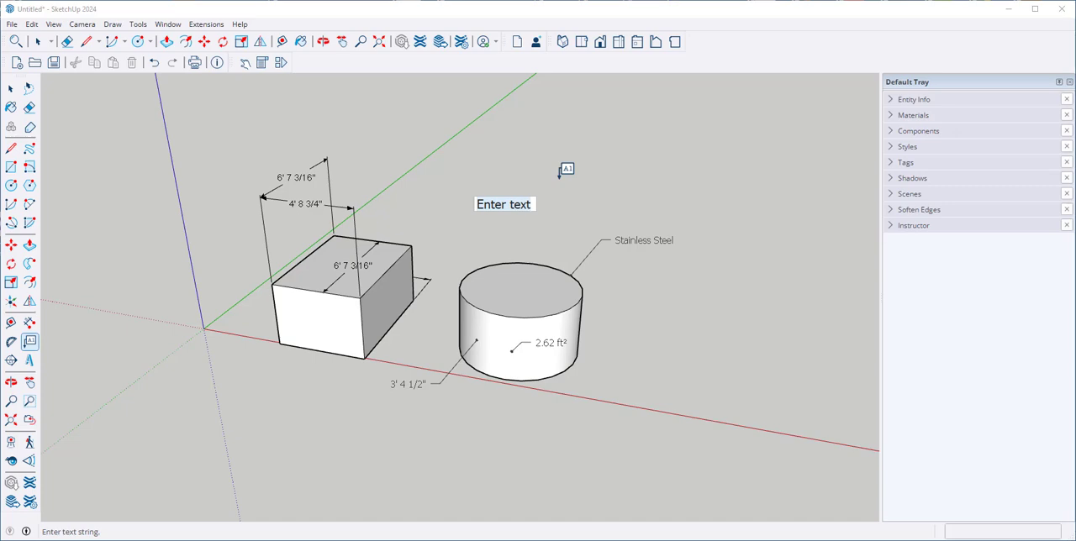
pyautogui.write('Parts :')
pyautogui.press('Escape')
pyautogui.click(560, 171)
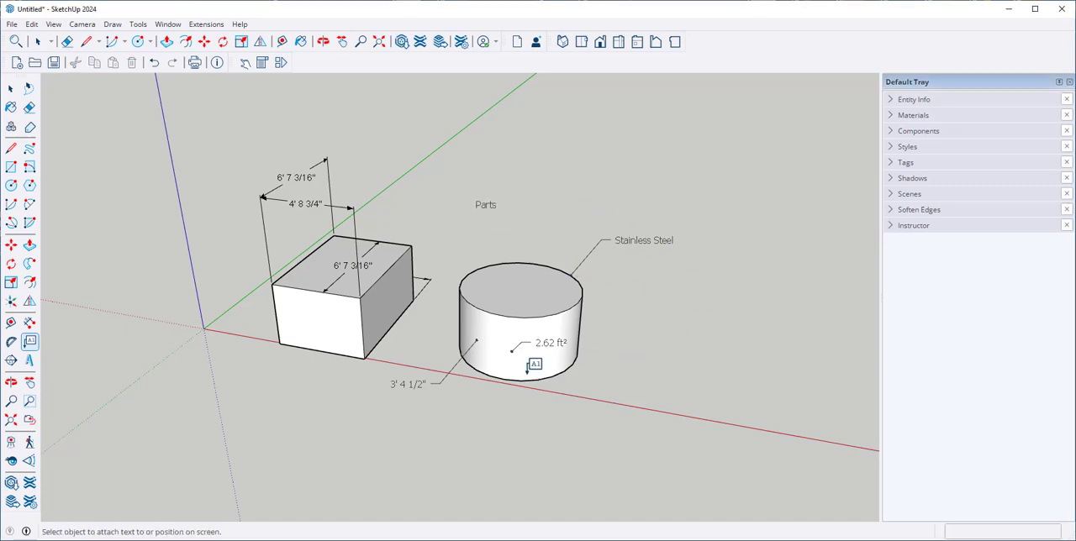
pyautogui.moveTo(391, 377)
pyautogui.mouseDown(button='middle')
pyautogui.moveTo(364, 351)
pyautogui.moveTo(324, 396)
pyautogui.mouseUp(button='middle')
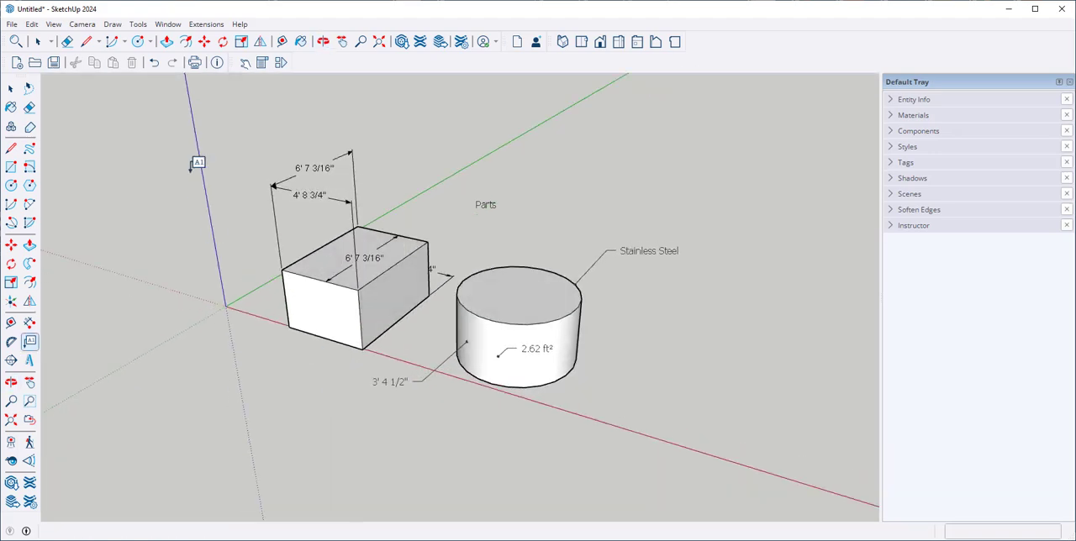
# Open Model Info's Dimensions settings, keeping dimension text sized in points
pyautogui.press('space')
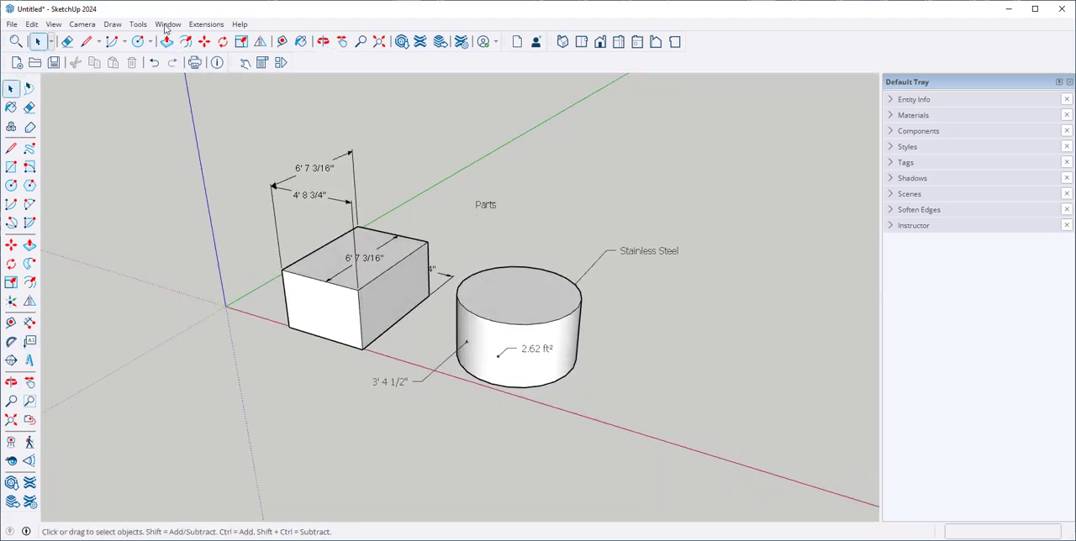
pyautogui.click(167, 24)
pyautogui.click(186, 84)
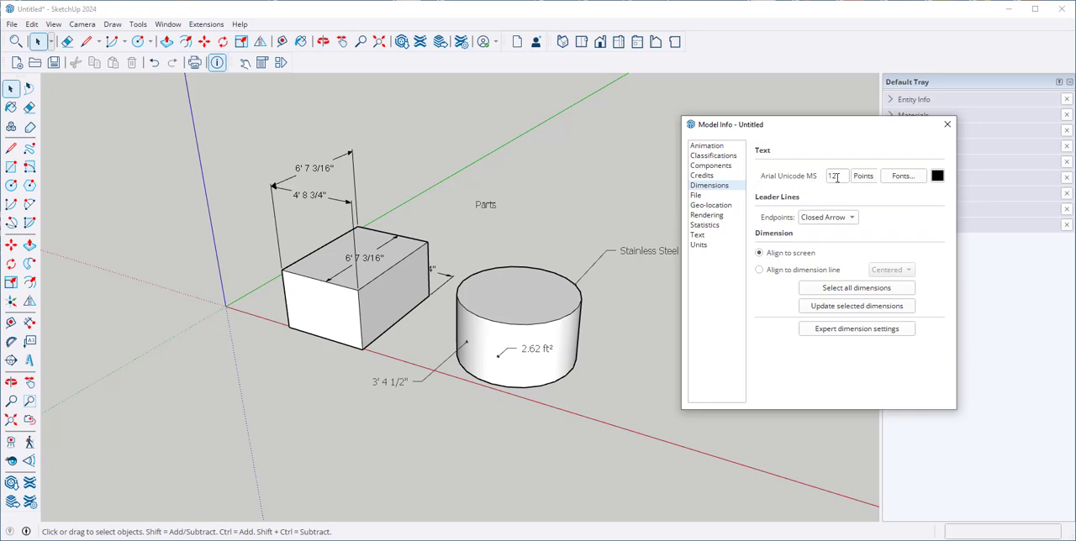
pyautogui.click(872, 182)
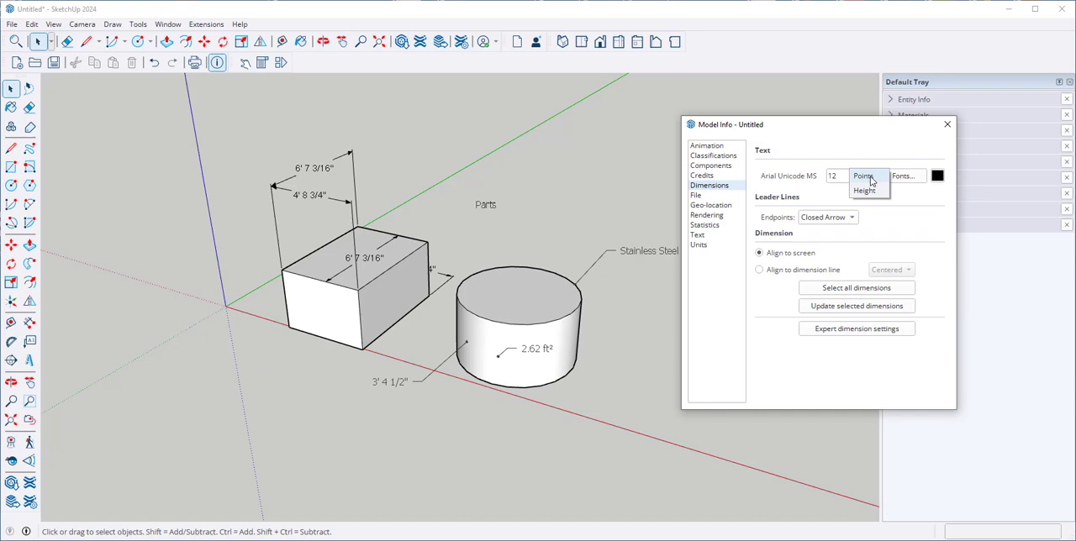
pyautogui.click(872, 182)
# Keep the dimension font's writing system as Any and confirm the font choice
pyautogui.click(908, 177)
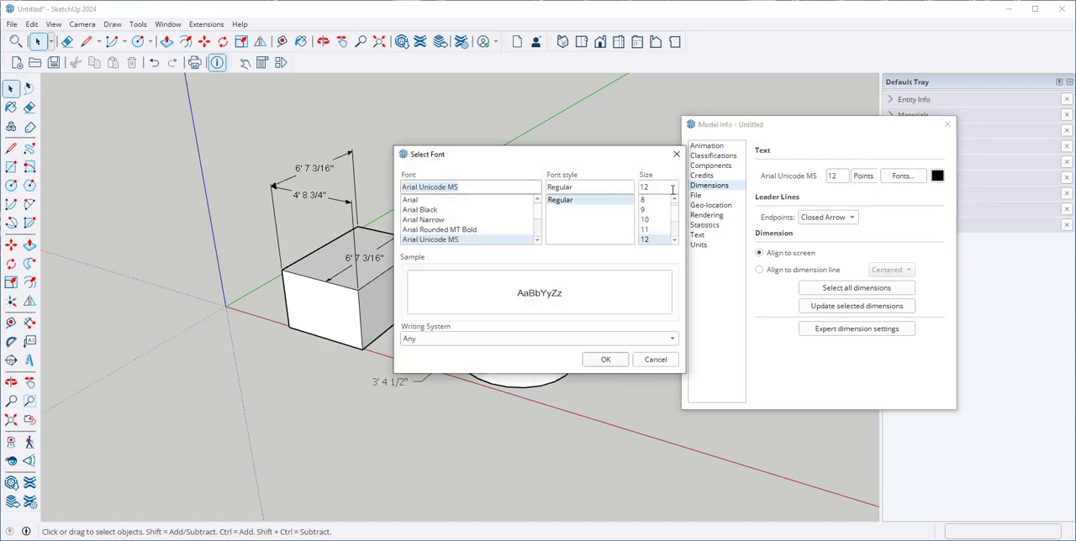
pyautogui.click(675, 340)
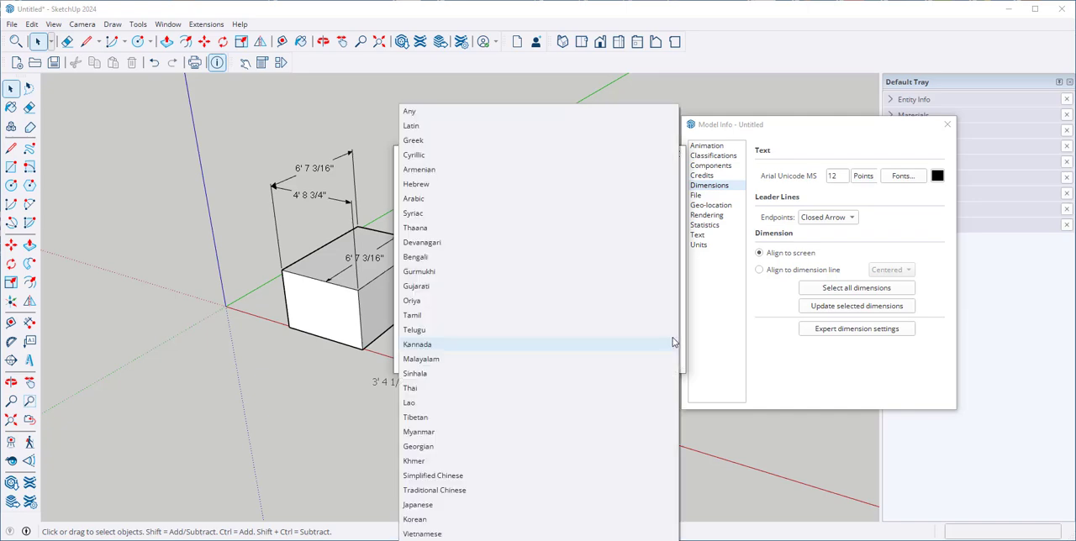
pyautogui.click(411, 114)
pyautogui.click(605, 360)
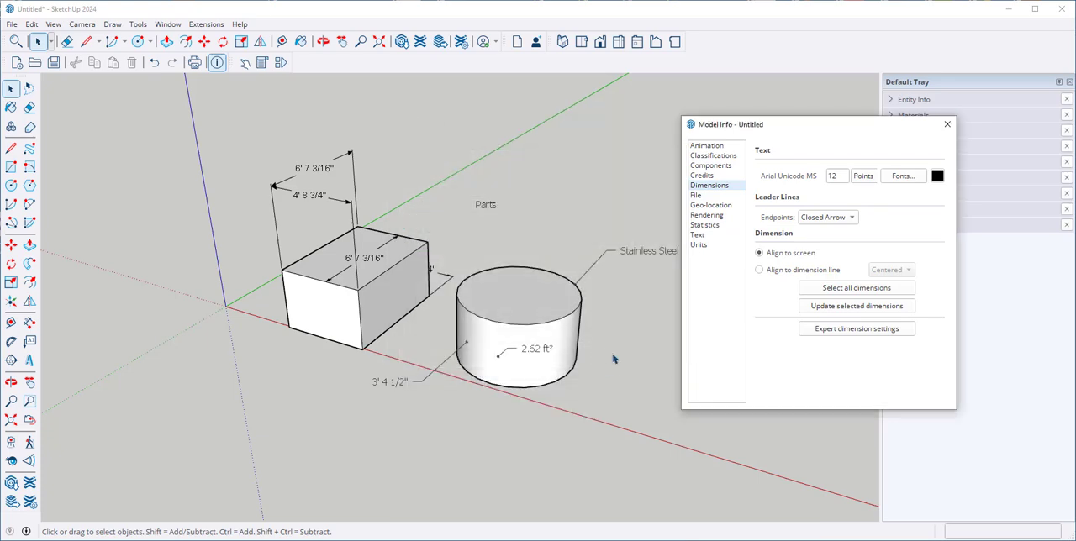
# Set dimension endpoints to Slash and apply it to all dimensions
pyautogui.click(851, 220)
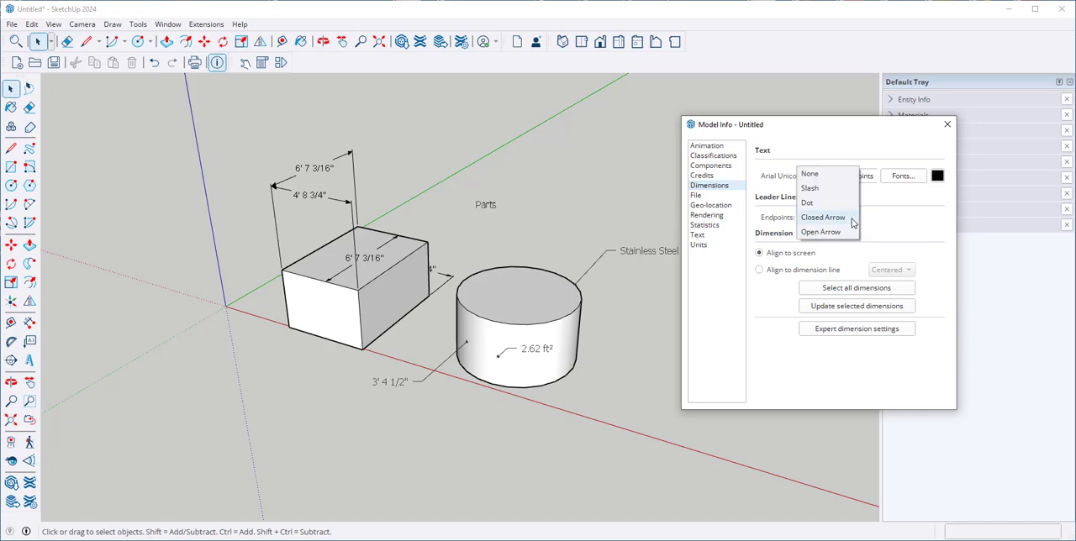
pyautogui.click(819, 195)
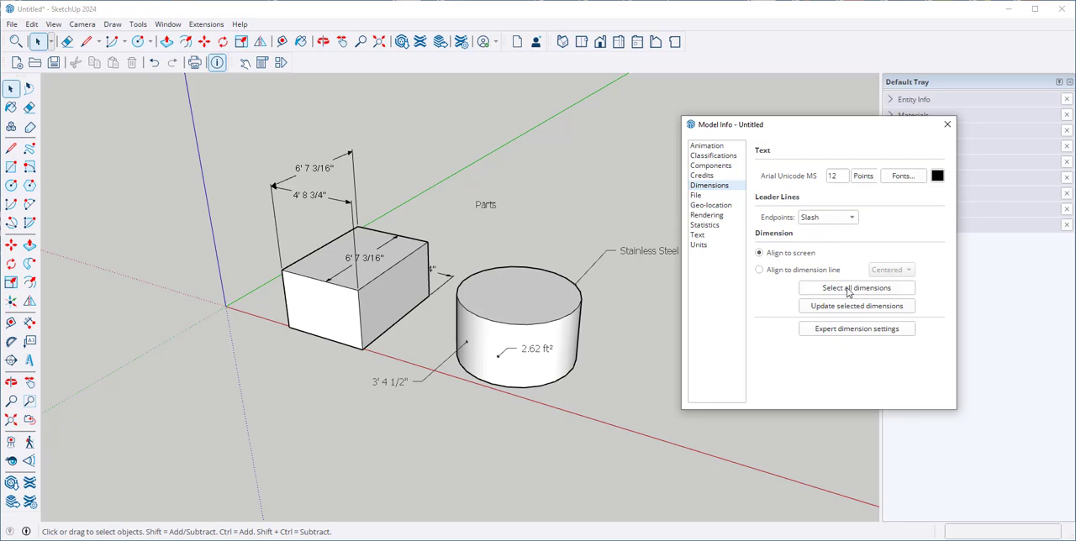
pyautogui.click(849, 292)
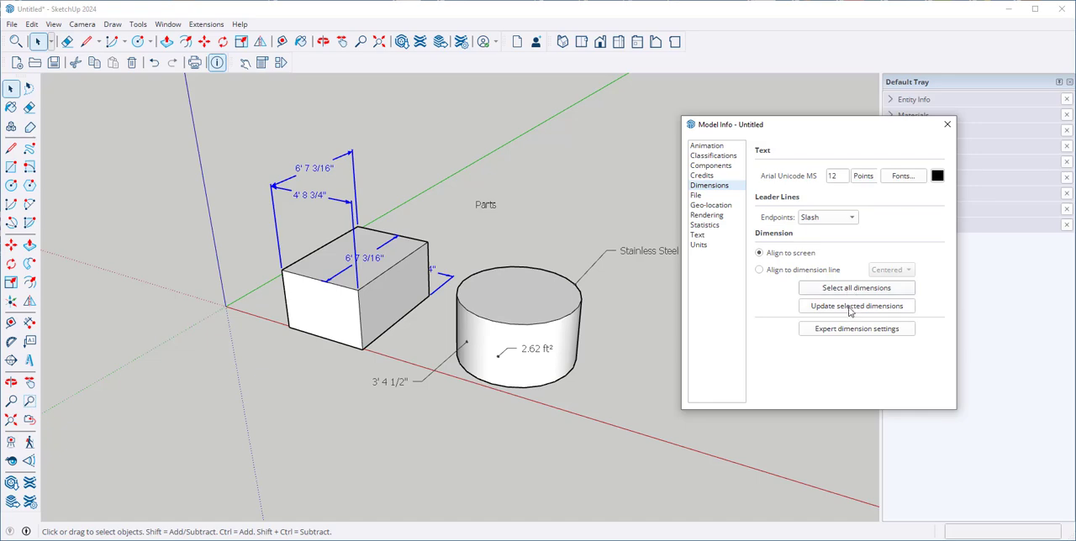
pyautogui.click(851, 309)
# Set dimension text to Align to dimension line, positioned Above, and select all dimensions
pyautogui.click(830, 331)
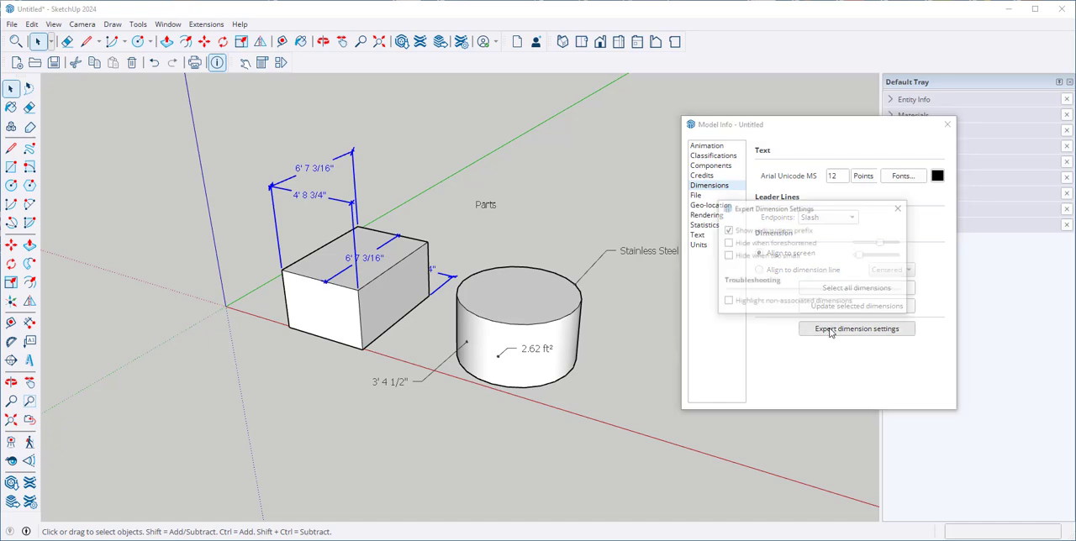
pyautogui.click(901, 210)
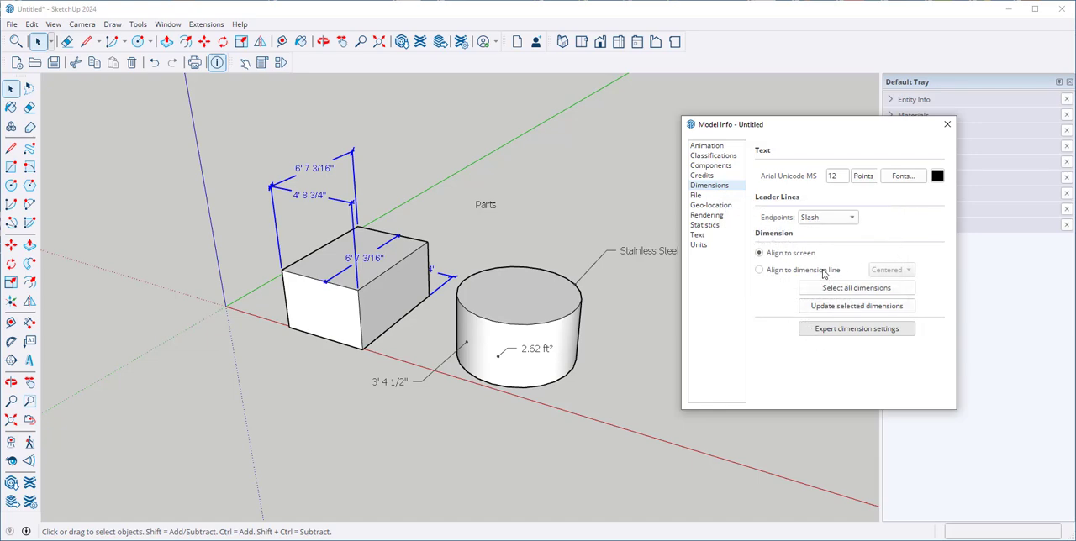
pyautogui.click(760, 271)
pyautogui.click(911, 274)
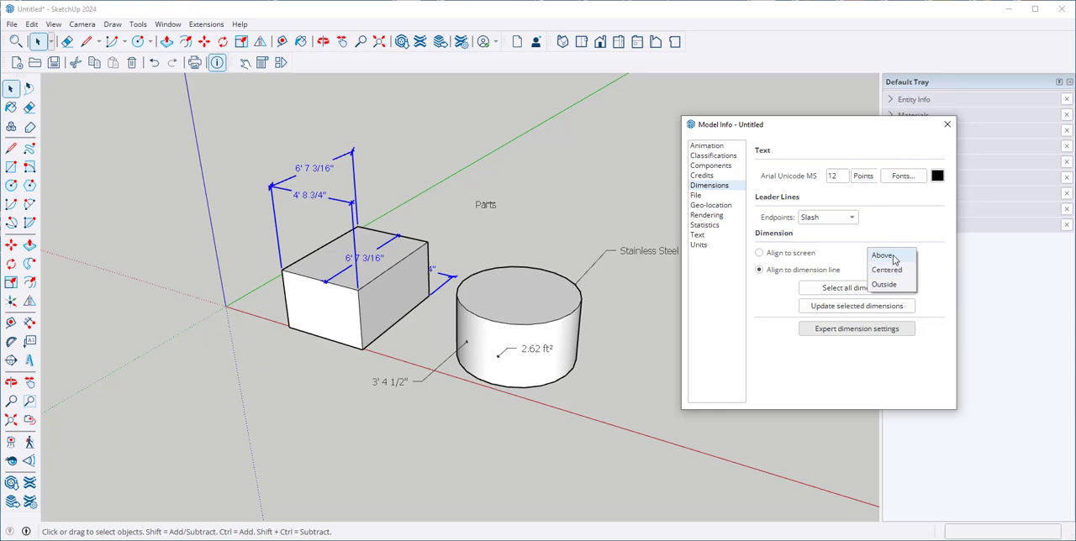
pyautogui.click(894, 259)
pyautogui.click(843, 290)
# Apply the above-line alignment to all selected dimensions
pyautogui.click(843, 312)
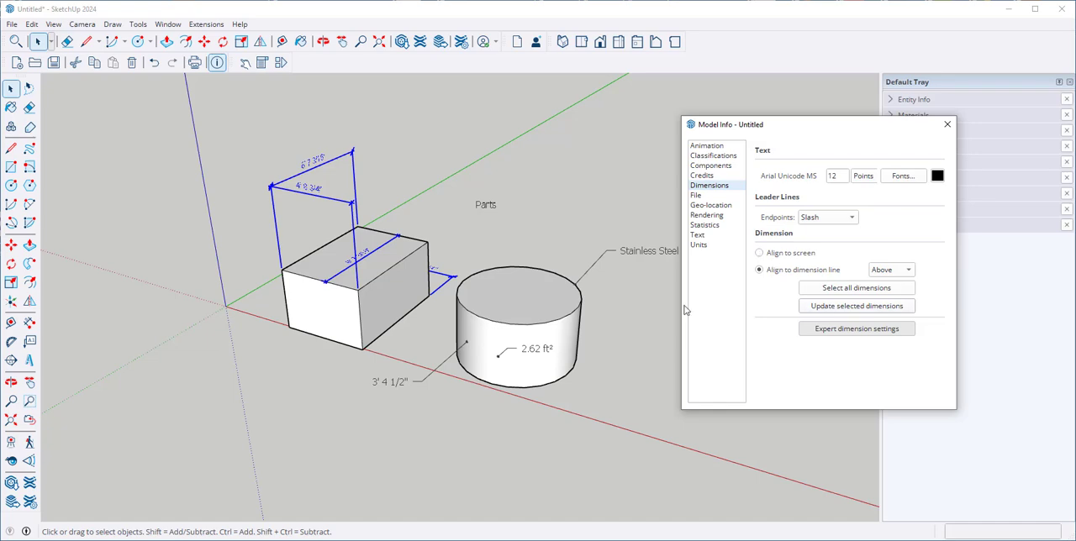
# Review the Text page's screen font, leaving leader text size in points
pyautogui.click(700, 238)
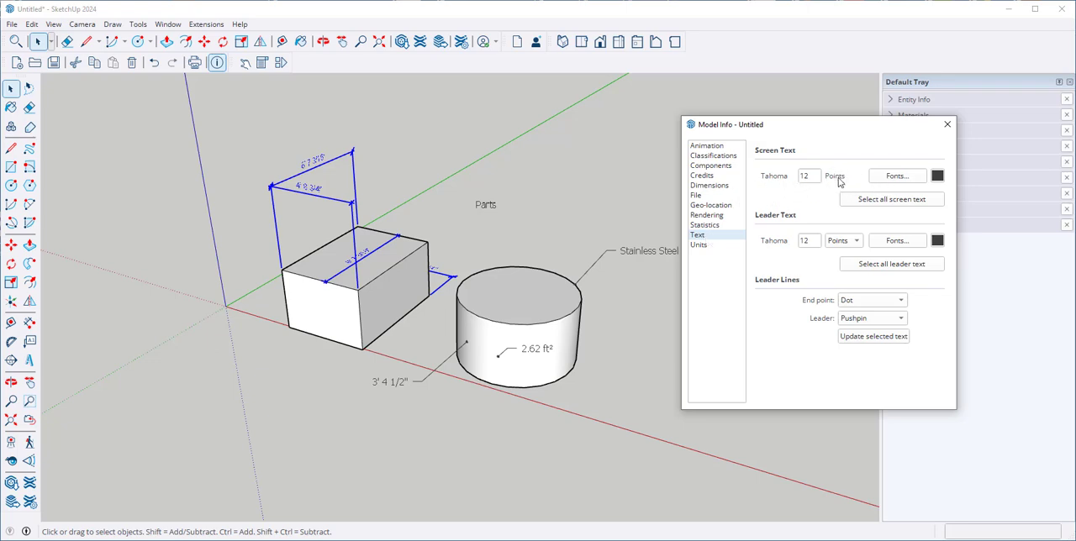
pyautogui.click(897, 178)
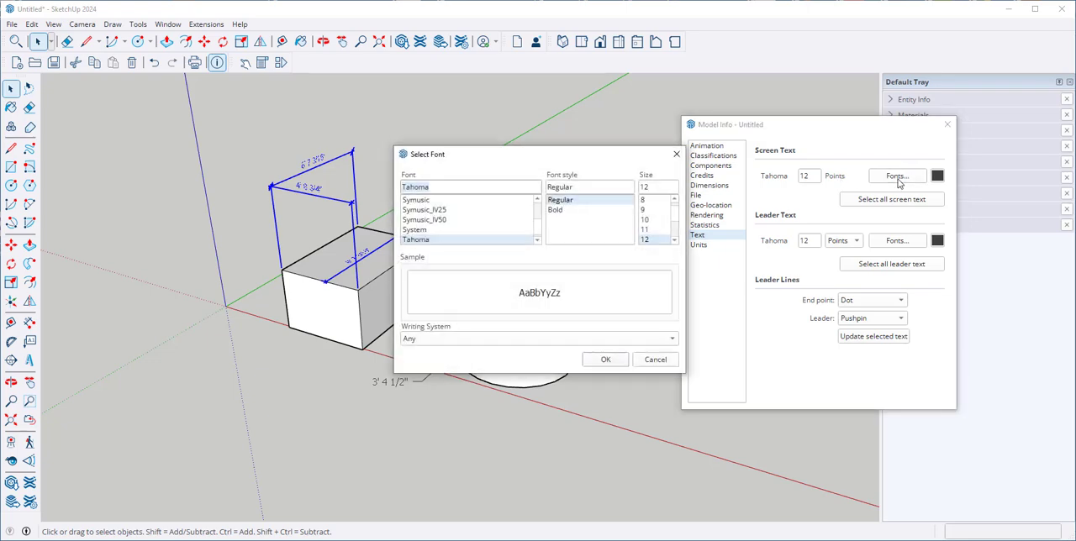
pyautogui.click(676, 155)
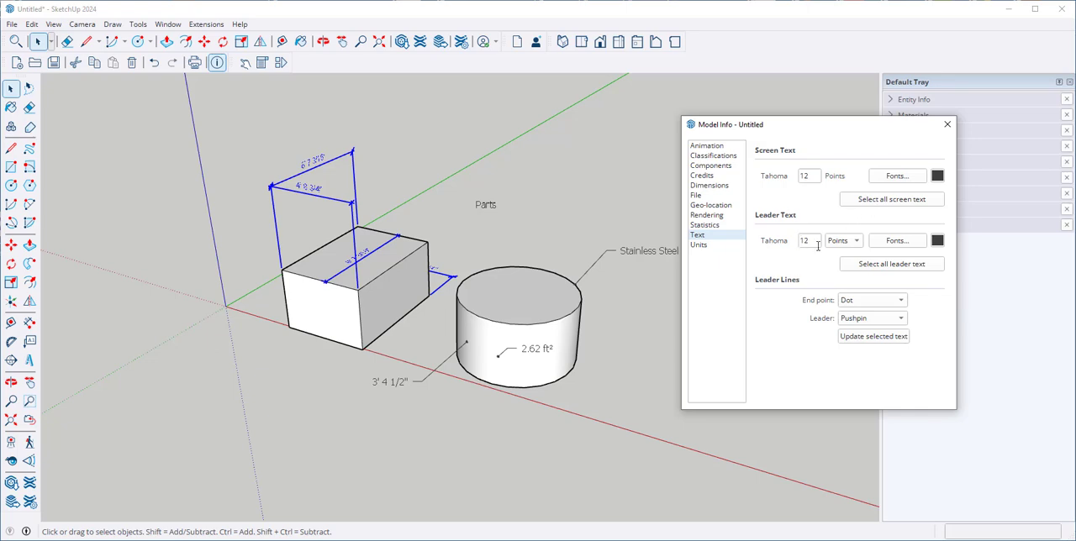
pyautogui.click(855, 243)
pyautogui.click(856, 245)
# Select all leader labels, then the Stainless Steel label, and close Model Info
pyautogui.click(891, 266)
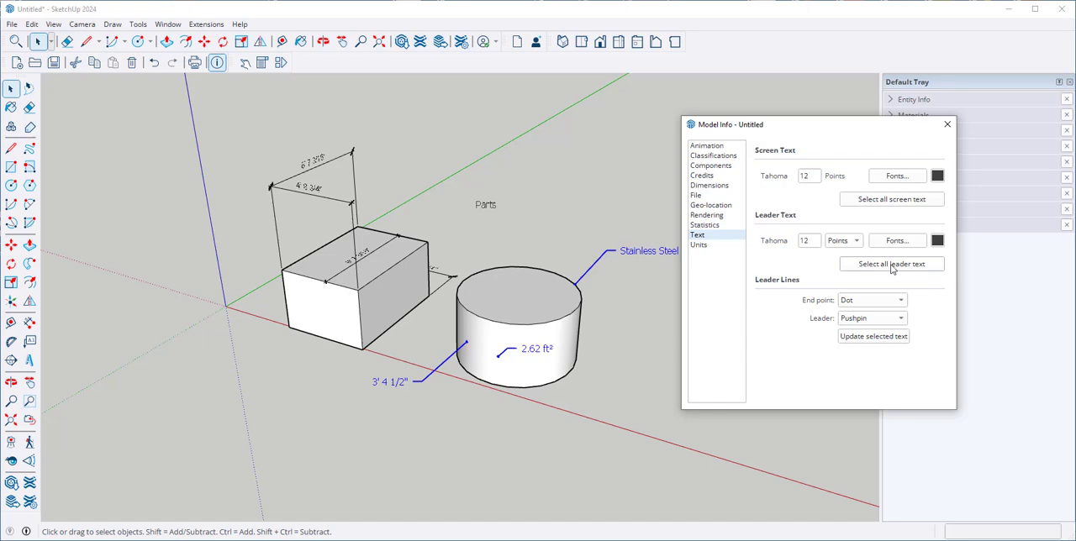
pyautogui.click(661, 255)
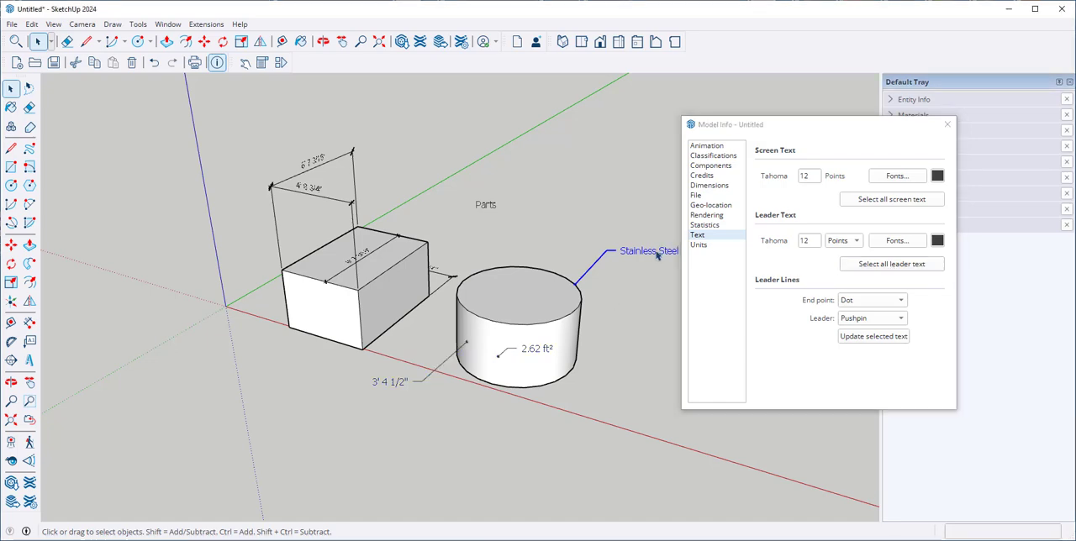
pyautogui.click(949, 128)
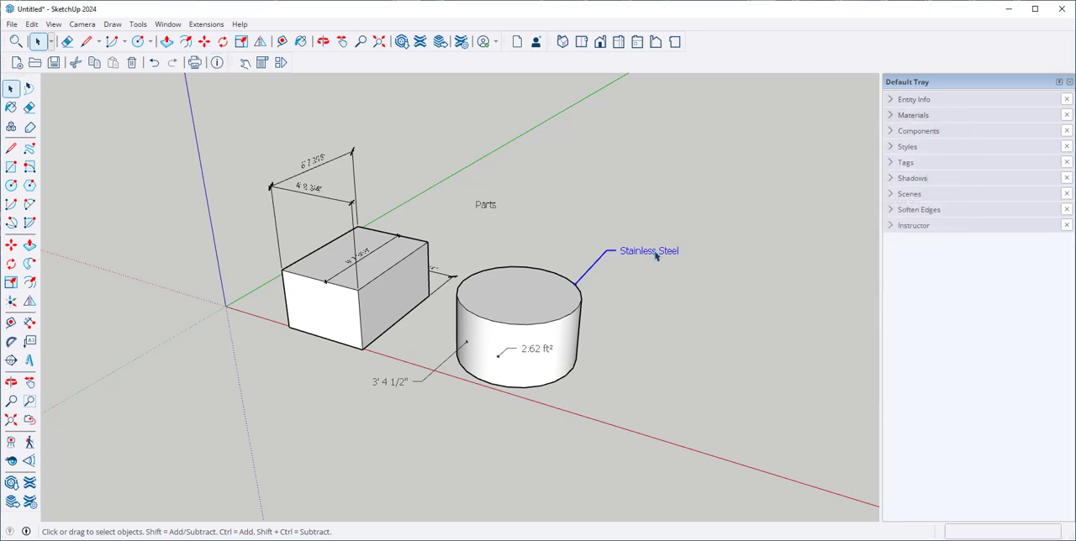
# Give all the cylinder's leader labels Open Arrow end points via Model Info's Text page
pyautogui.click(673, 200)
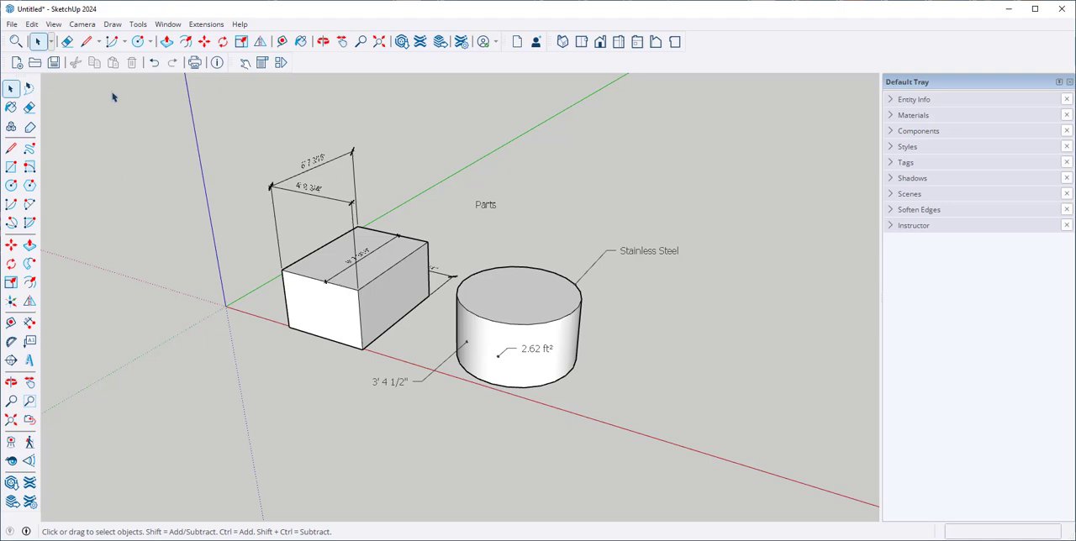
pyautogui.click(167, 24)
pyautogui.click(182, 86)
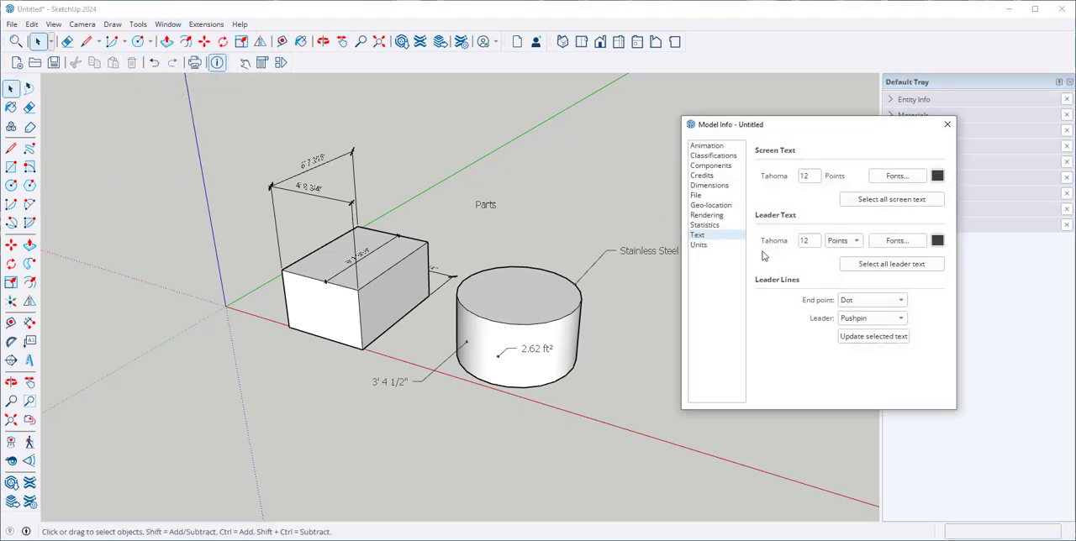
pyautogui.click(902, 301)
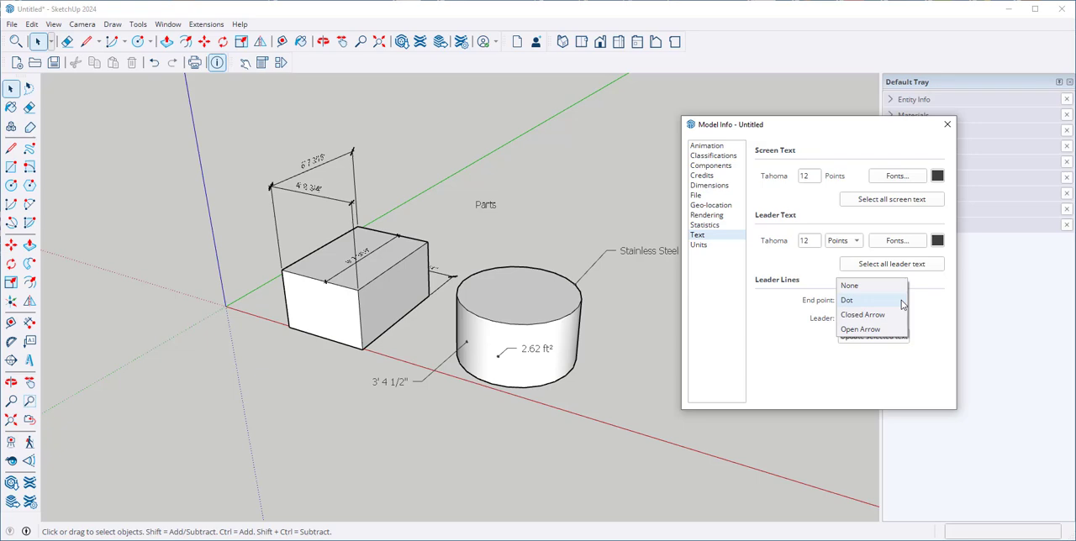
pyautogui.click(875, 331)
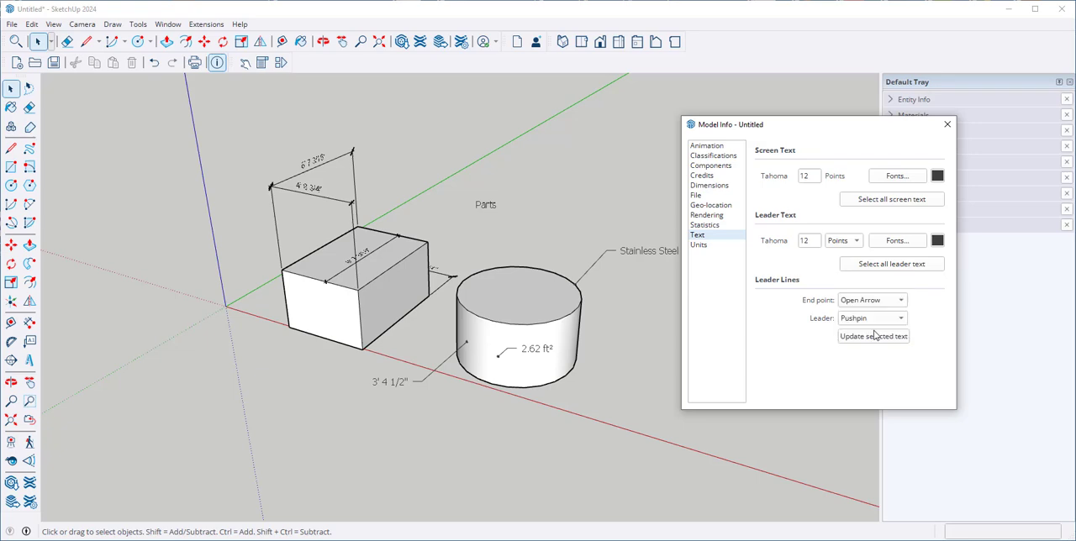
pyautogui.click(866, 263)
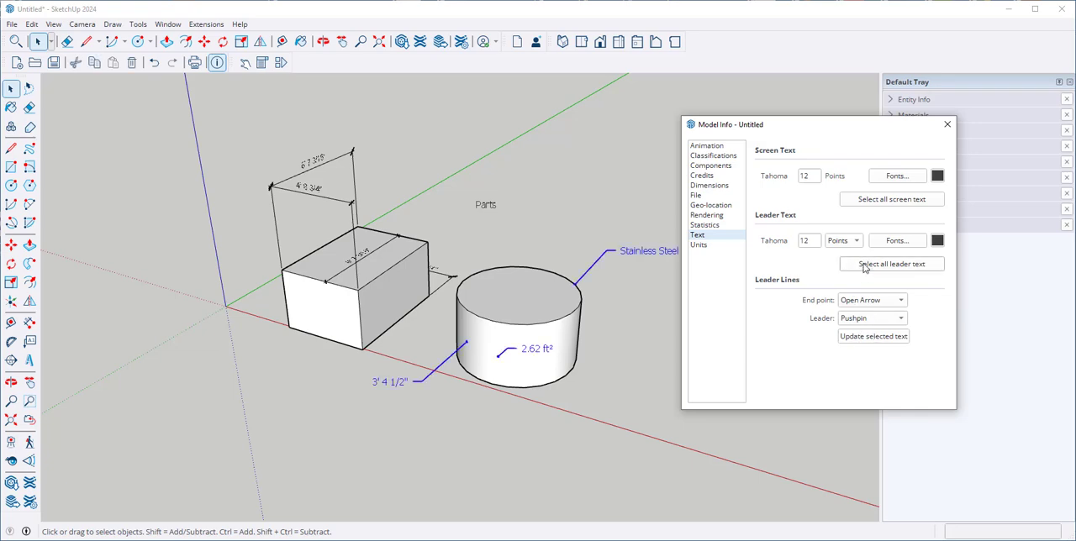
pyautogui.click(854, 340)
# Keep the text leader set to Pushpin, switch back to Select, and close Model Info
pyautogui.click(898, 320)
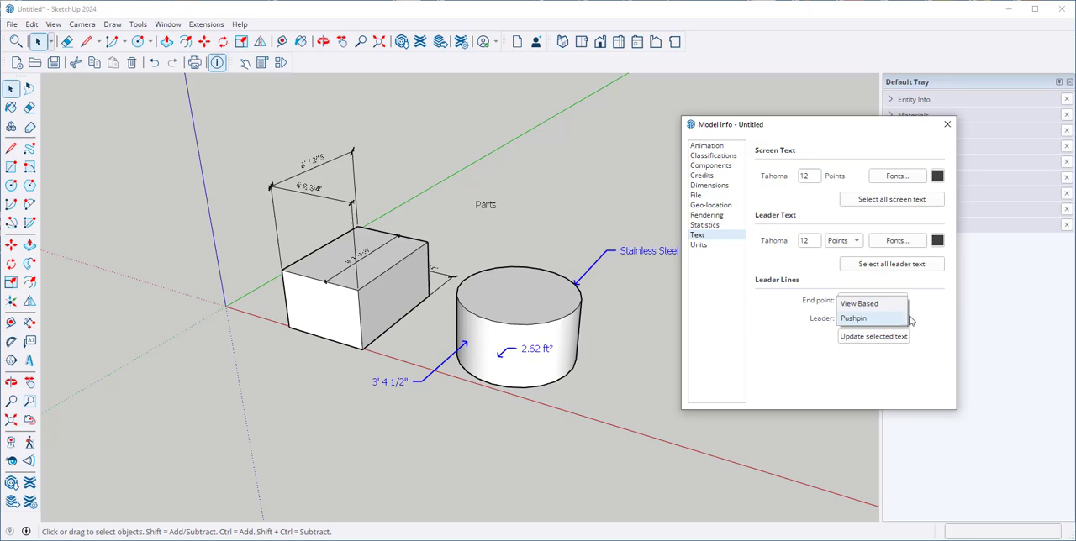
pyautogui.click(867, 324)
pyautogui.moveTo(598, 303)
pyautogui.mouseDown(button='middle')
pyautogui.moveTo(487, 281)
pyautogui.moveTo(432, 170)
pyautogui.mouseUp(button='middle')
pyautogui.moveTo(432, 170)
pyautogui.mouseDown()
pyautogui.moveTo(566, 354)
pyautogui.moveTo(630, 301)
pyautogui.moveTo(425, 240)
pyautogui.moveTo(569, 291)
pyautogui.moveTo(661, 271)
pyautogui.moveTo(612, 292)
pyautogui.mouseUp()
pyautogui.press('space')
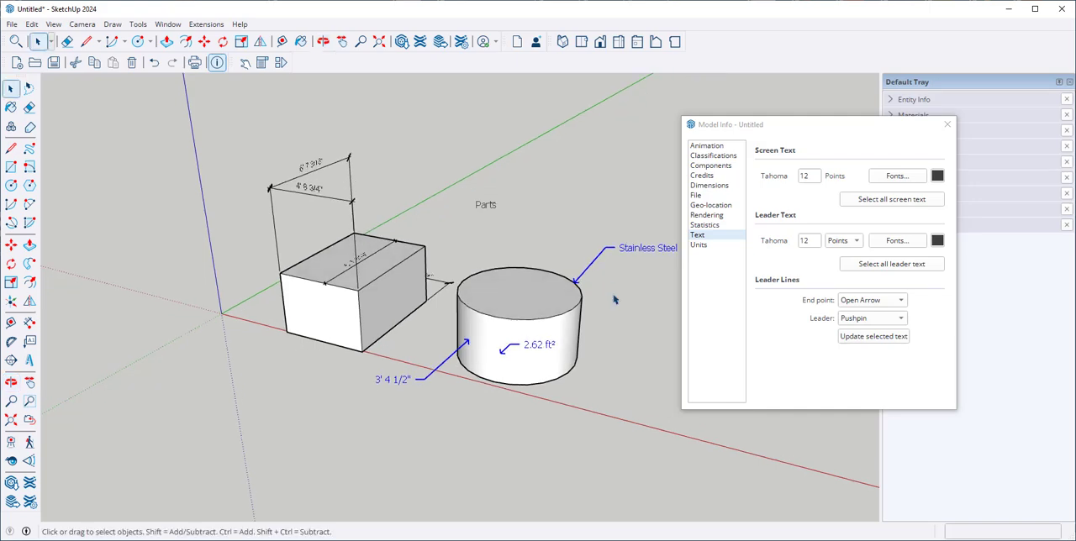
pyautogui.click(947, 125)
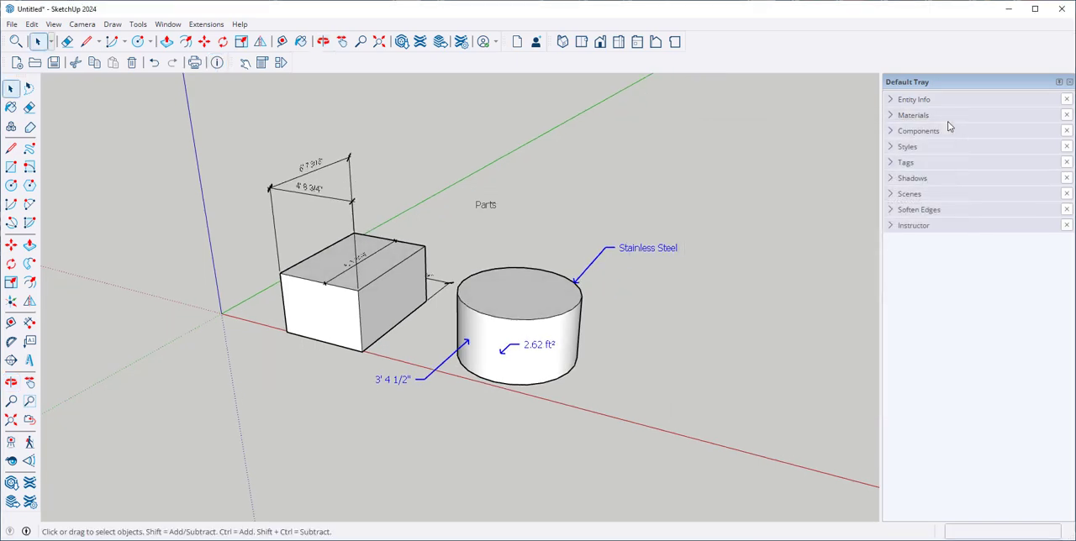